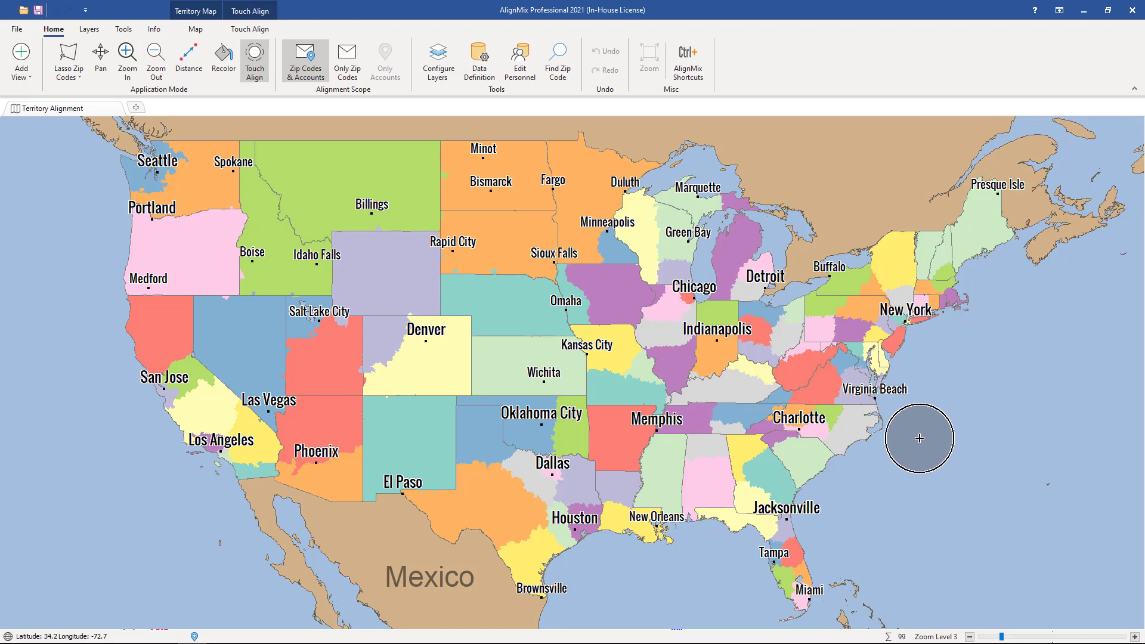
Add a Territory Data label showing Sales 2019 in green to the territory labels
{"action": "scroll", "coordinate": [725, 480], "scroll_direction": "up", "scroll_amount": 1}
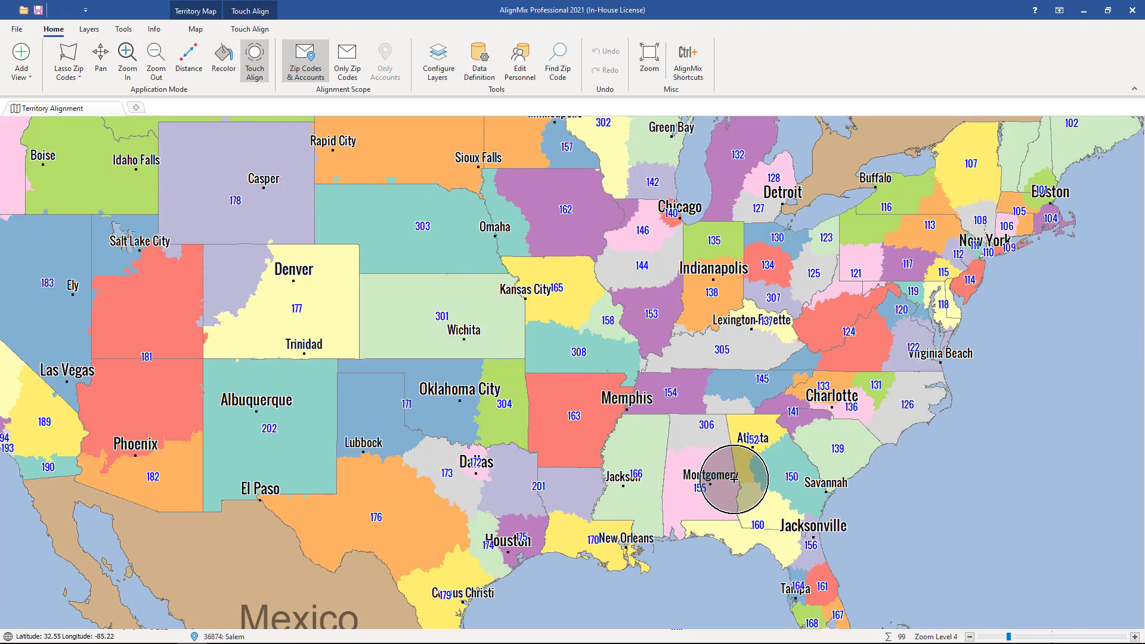
{"action": "scroll", "coordinate": [784, 411], "scroll_direction": "up", "scroll_amount": 1}
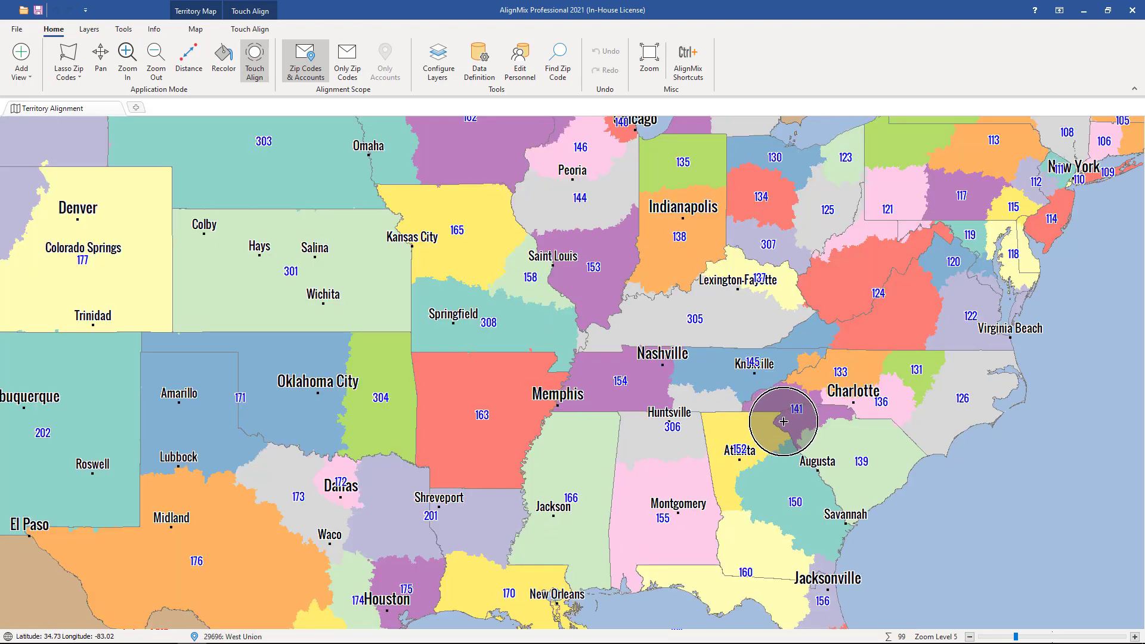
{"action": "scroll", "coordinate": [783, 422], "scroll_direction": "up", "scroll_amount": 1}
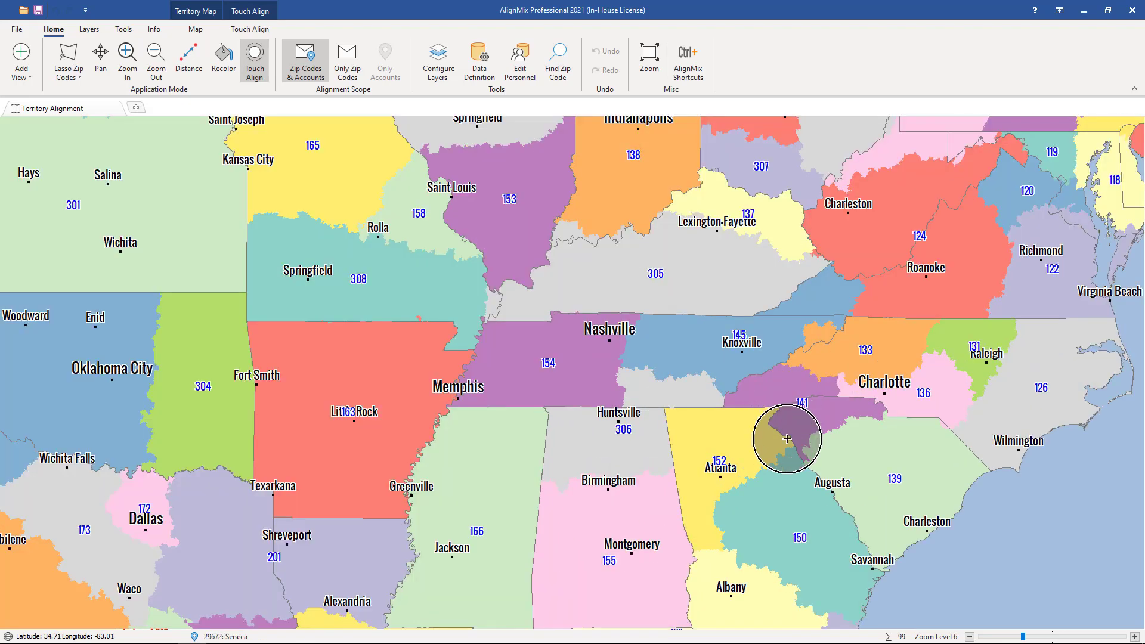
{"action": "left_click", "coordinate": [456, 78]}
{"action": "left_click", "coordinate": [512, 349]}
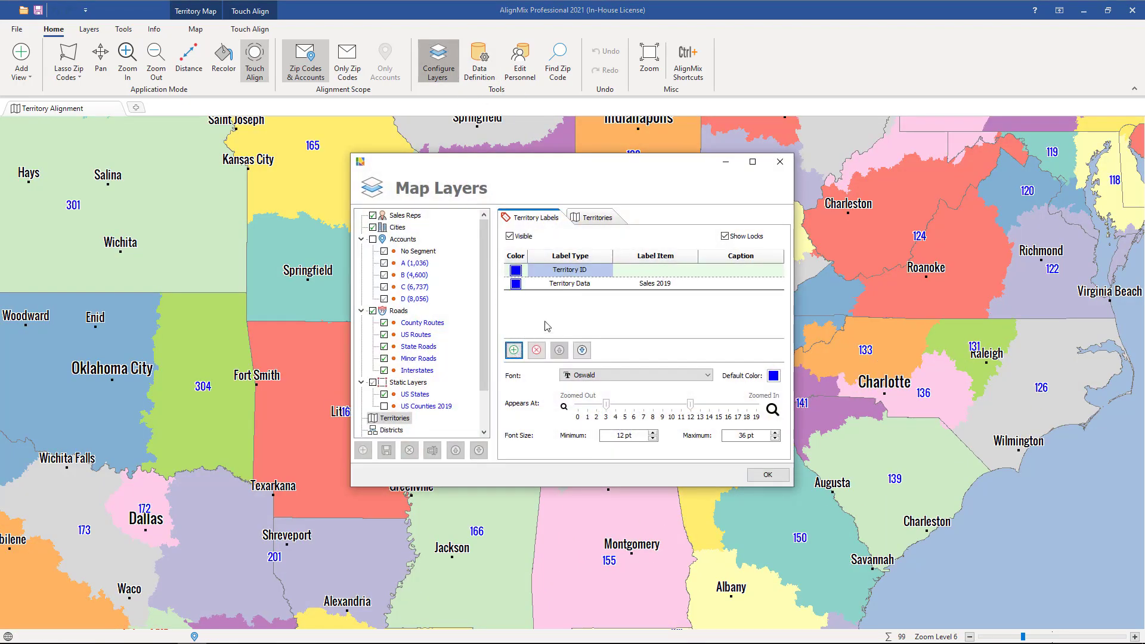
{"action": "left_click", "coordinate": [517, 284]}
{"action": "left_click", "coordinate": [437, 265]}
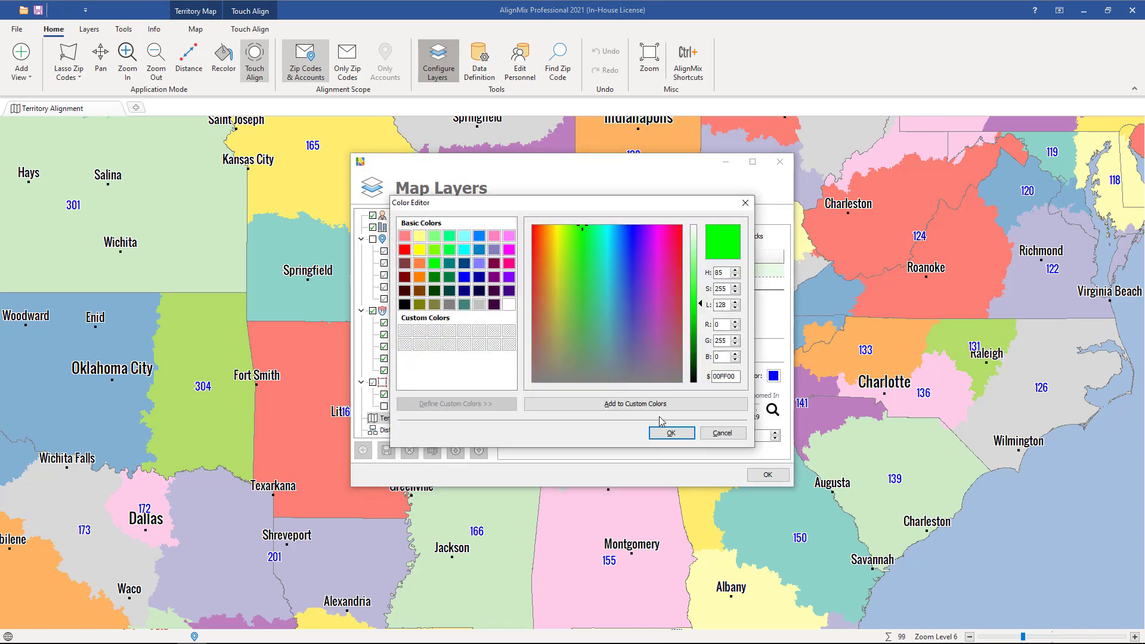
{"action": "left_click", "coordinate": [671, 432]}
{"action": "left_click", "coordinate": [767, 474]}
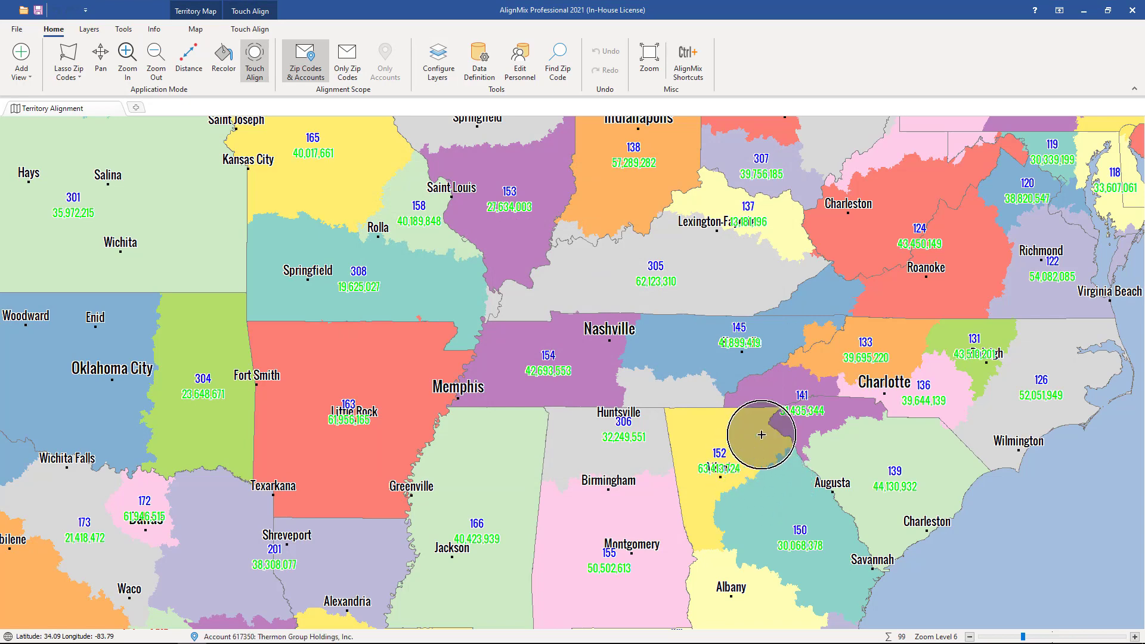
Reassign the zip codes between Atlanta and Peachtree City from territory 152 to territory 150 with Touch Align
{"action": "scroll", "coordinate": [760, 419], "scroll_direction": "up", "scroll_amount": 1}
{"action": "scroll", "coordinate": [620, 492], "scroll_direction": "up", "scroll_amount": 1}
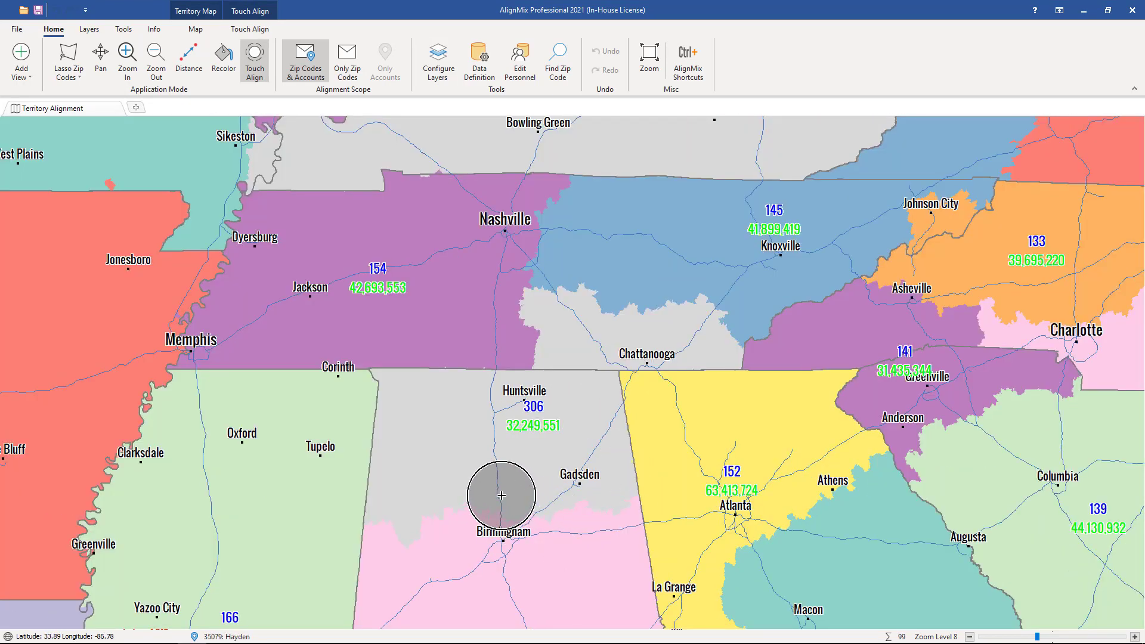
{"action": "scroll", "coordinate": [510, 471], "scroll_direction": "up", "scroll_amount": 1}
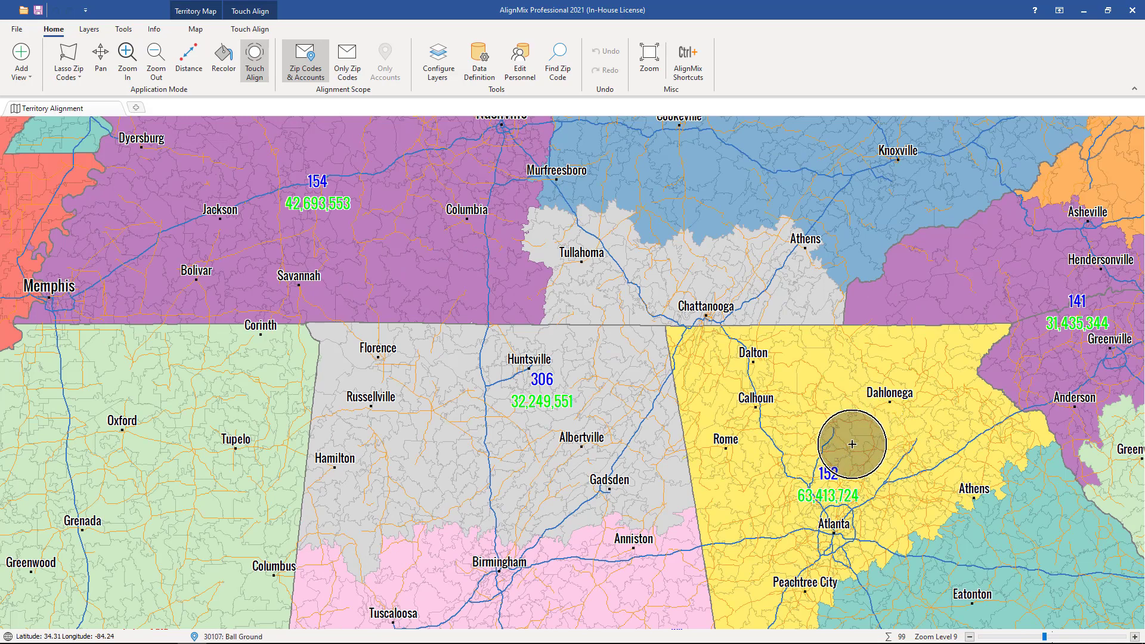
{"action": "left_click_drag", "start_coordinate": [844, 474], "coordinate": [722, 144]}
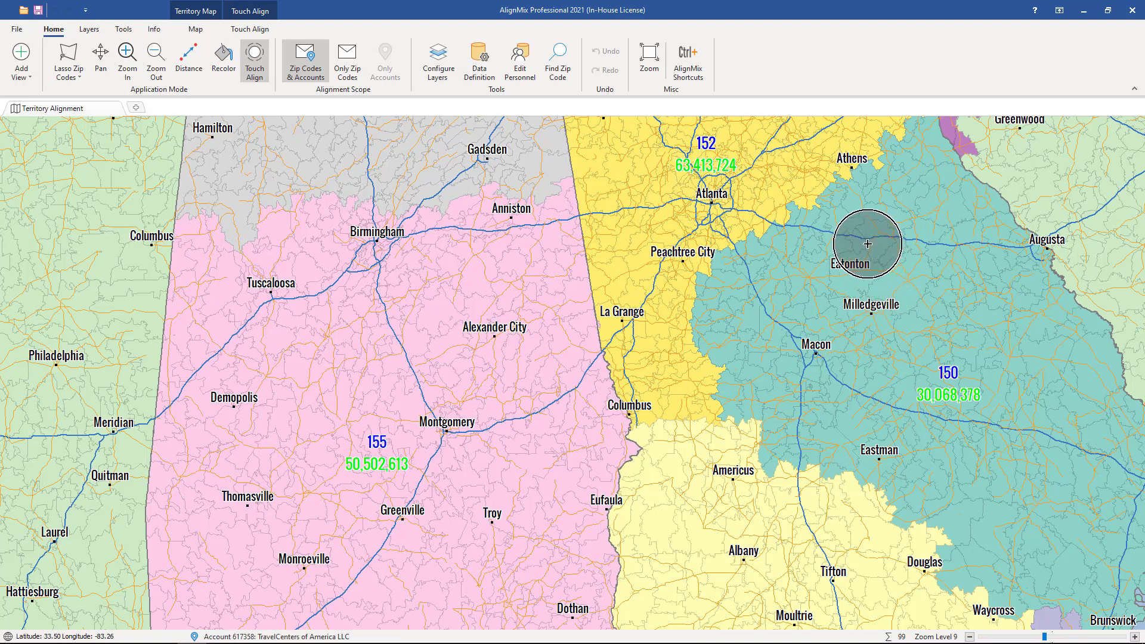
{"action": "left_click", "coordinate": [847, 250]}
{"action": "mouse_move", "coordinate": [848, 250]}
{"action": "left_mouse_down"}
{"action": "mouse_move", "coordinate": [741, 350]}
{"action": "mouse_move", "coordinate": [679, 370]}
{"action": "mouse_move", "coordinate": [686, 302]}
{"action": "mouse_move", "coordinate": [807, 227]}
{"action": "mouse_move", "coordinate": [725, 256]}
{"action": "left_mouse_up"}
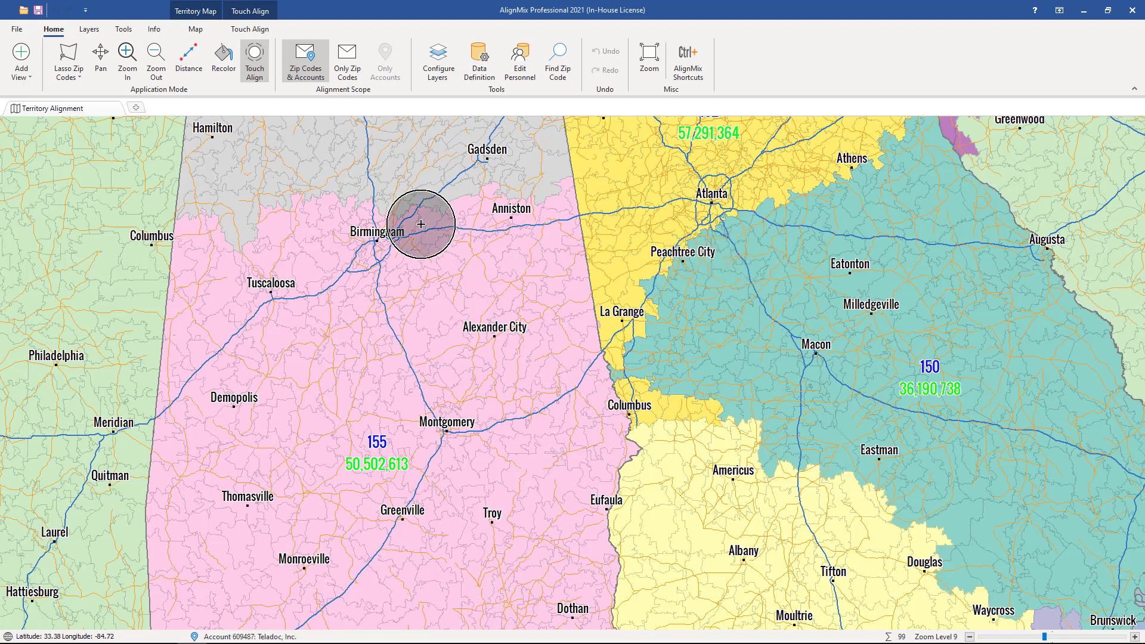
Lasso the remaining yellow zip codes around Peachtree City and La Grange and add them to territory 150 (Savannah)
{"action": "left_click", "coordinate": [80, 78]}
{"action": "left_click", "coordinate": [89, 96]}
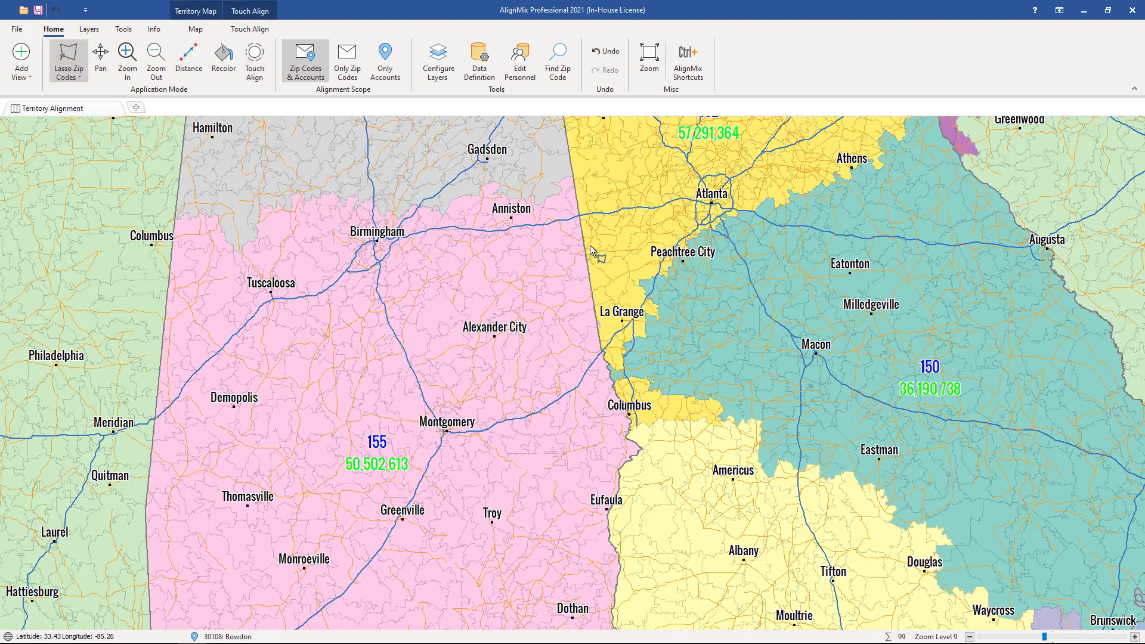
{"action": "mouse_move", "coordinate": [588, 239]}
{"action": "left_mouse_down"}
{"action": "mouse_move", "coordinate": [647, 325]}
{"action": "mouse_move", "coordinate": [713, 280]}
{"action": "mouse_move", "coordinate": [718, 243]}
{"action": "left_mouse_up"}
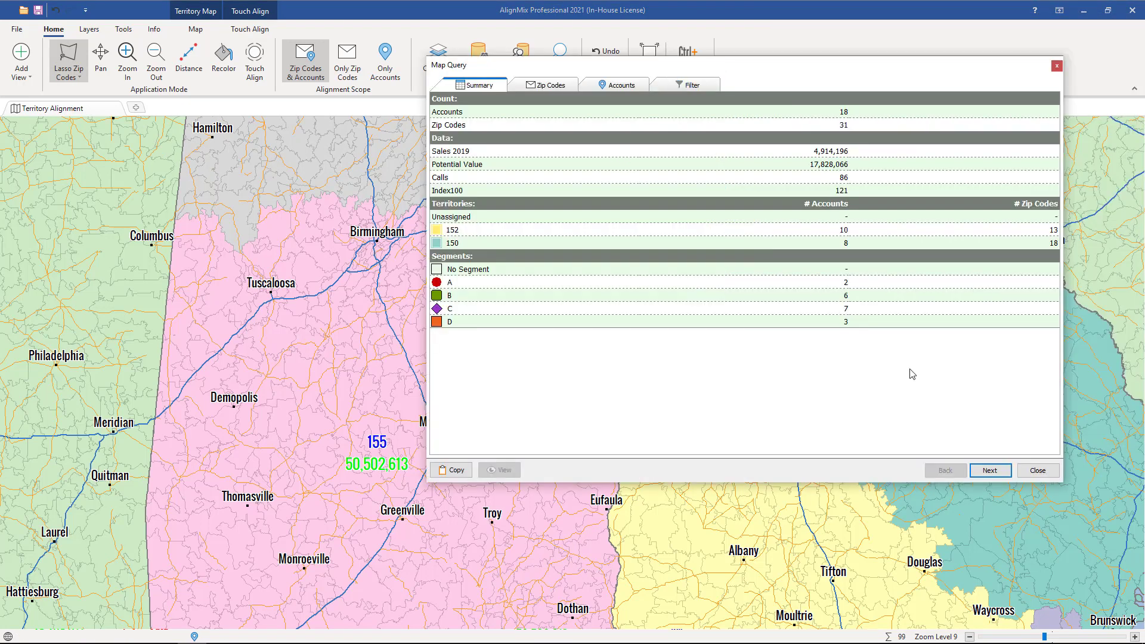
{"action": "left_click", "coordinate": [988, 470]}
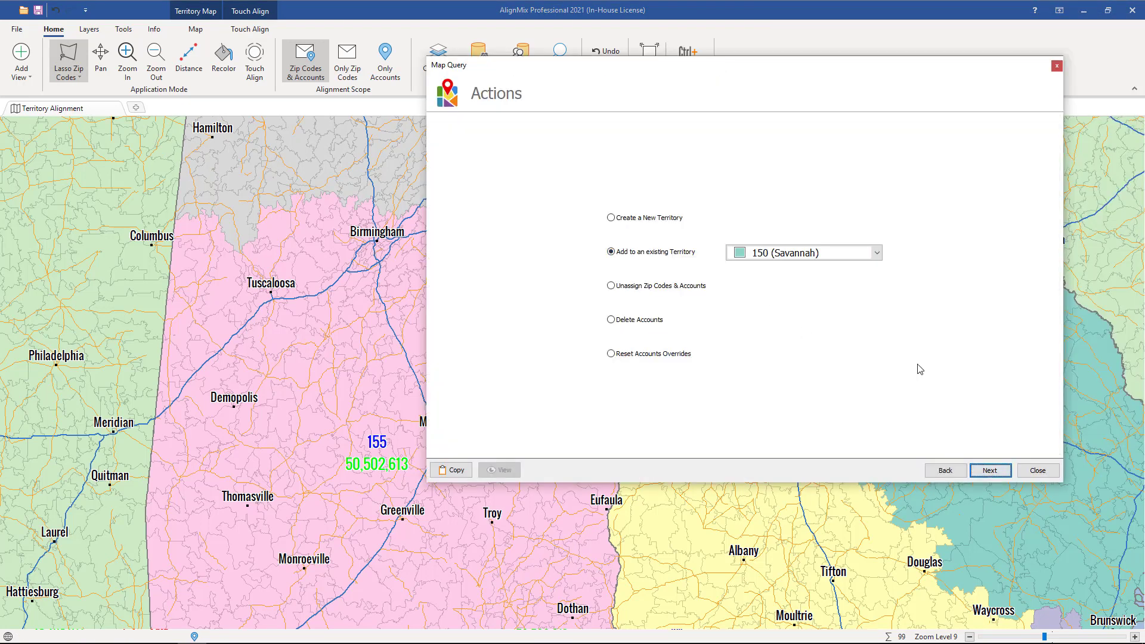
{"action": "left_click", "coordinate": [978, 470]}
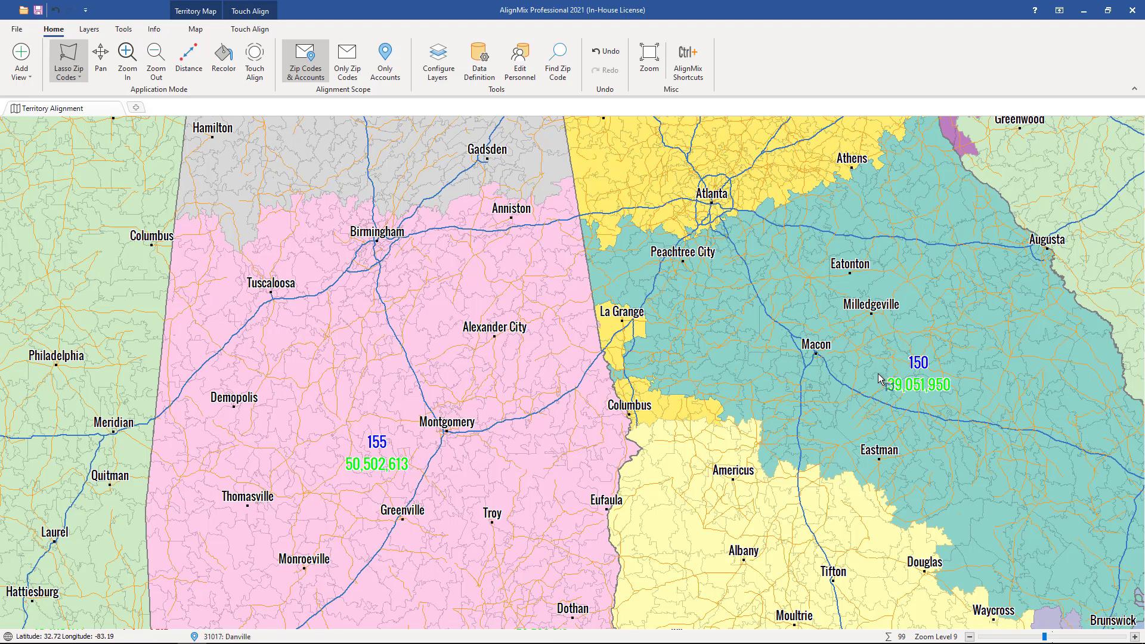
Remove the Sales 2019 territory data label from the territory labels
{"action": "left_click_drag", "start_coordinate": [874, 378], "coordinate": [859, 373]}
{"action": "left_click", "coordinate": [455, 81]}
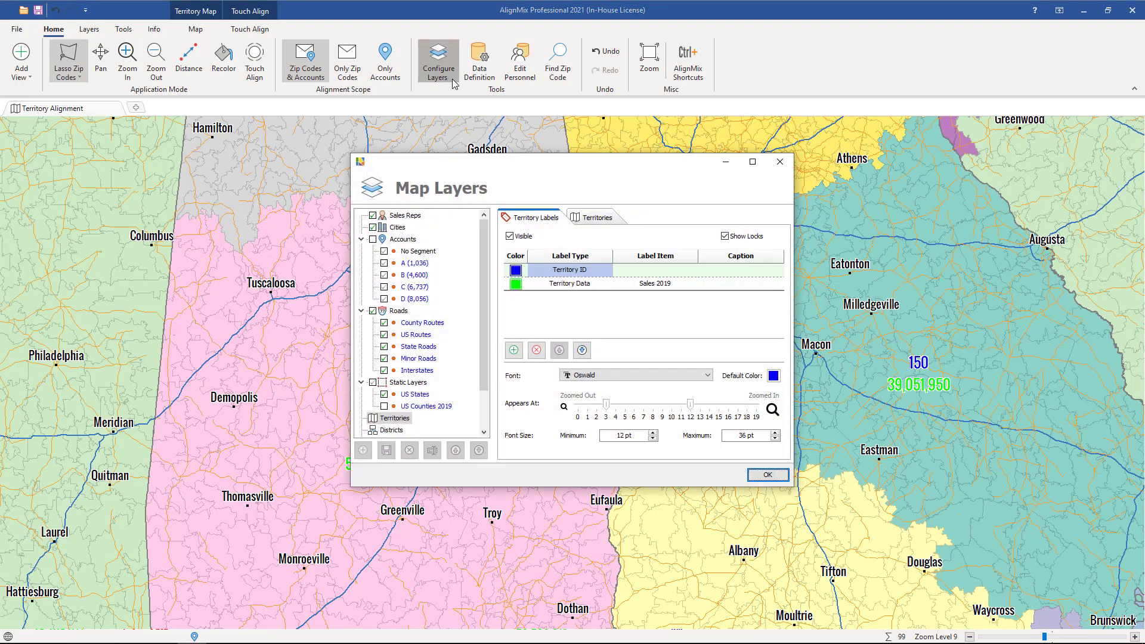
{"action": "left_click", "coordinate": [564, 284]}
{"action": "left_click", "coordinate": [537, 350]}
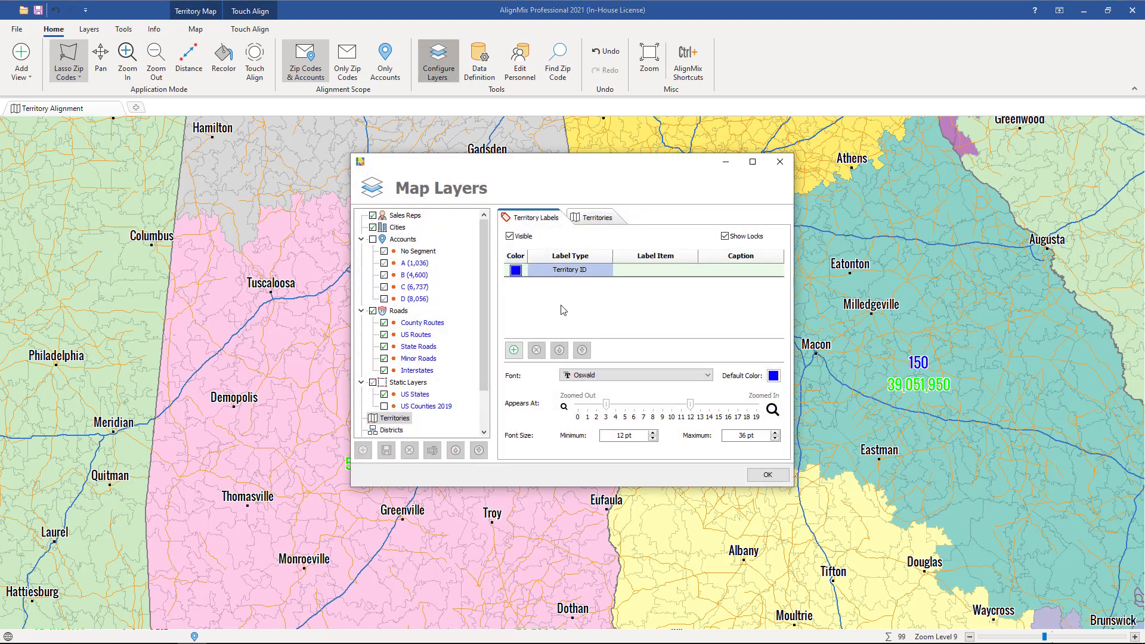
Add a Territory Data label showing Index100 in red to the territory labels
{"action": "left_click", "coordinate": [513, 350]}
{"action": "left_click", "coordinate": [658, 285]}
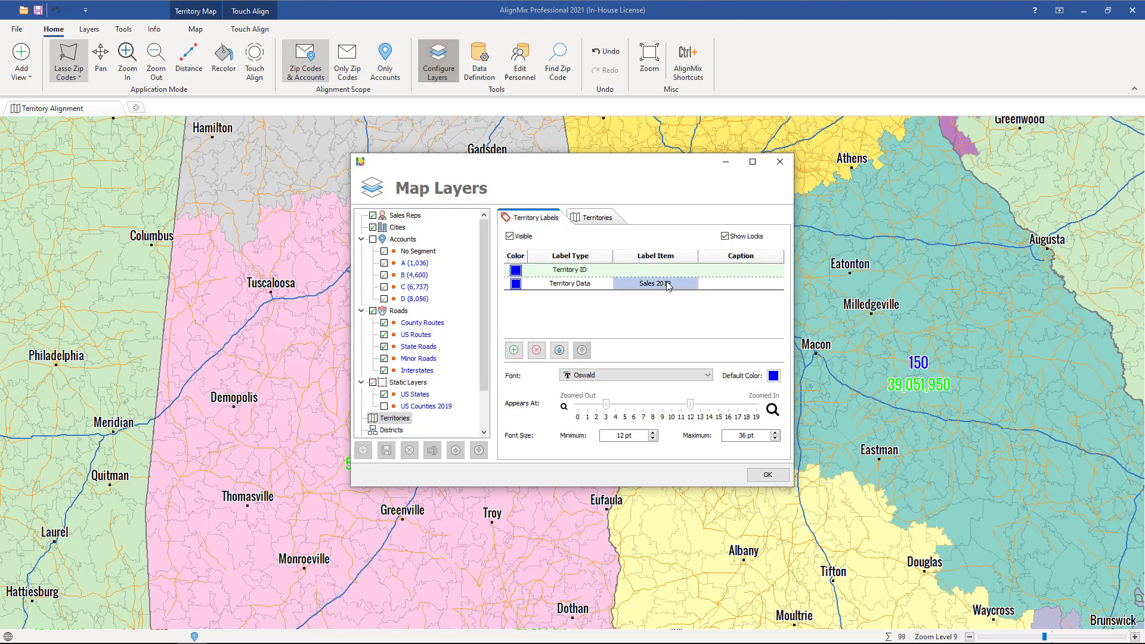
{"action": "left_click", "coordinate": [666, 285]}
{"action": "left_click", "coordinate": [649, 321]}
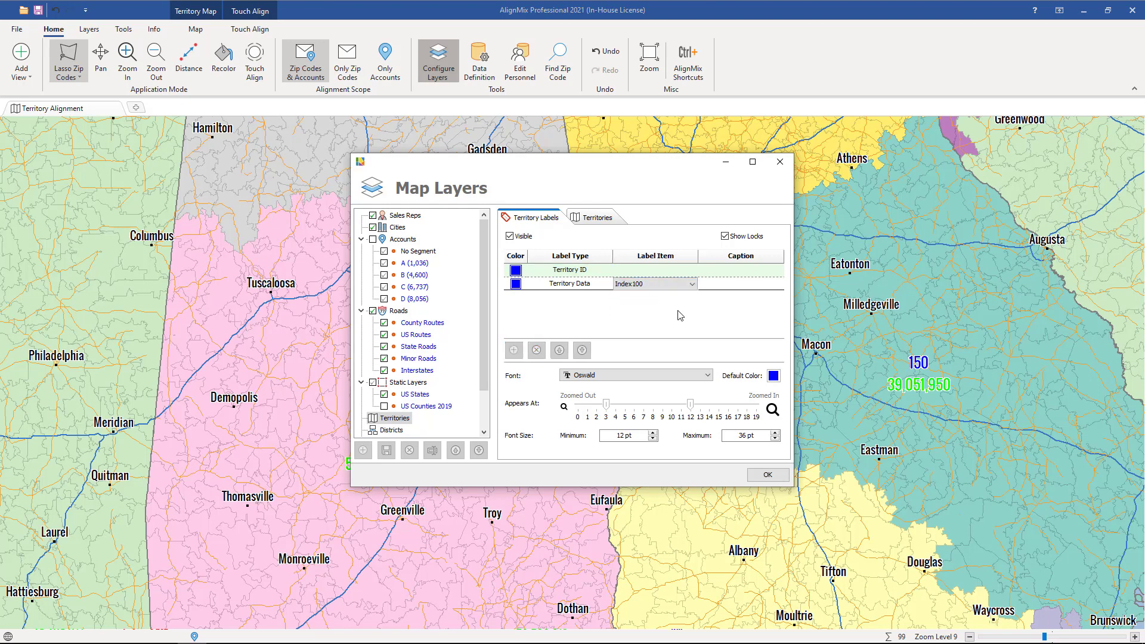
{"action": "left_click", "coordinate": [515, 284]}
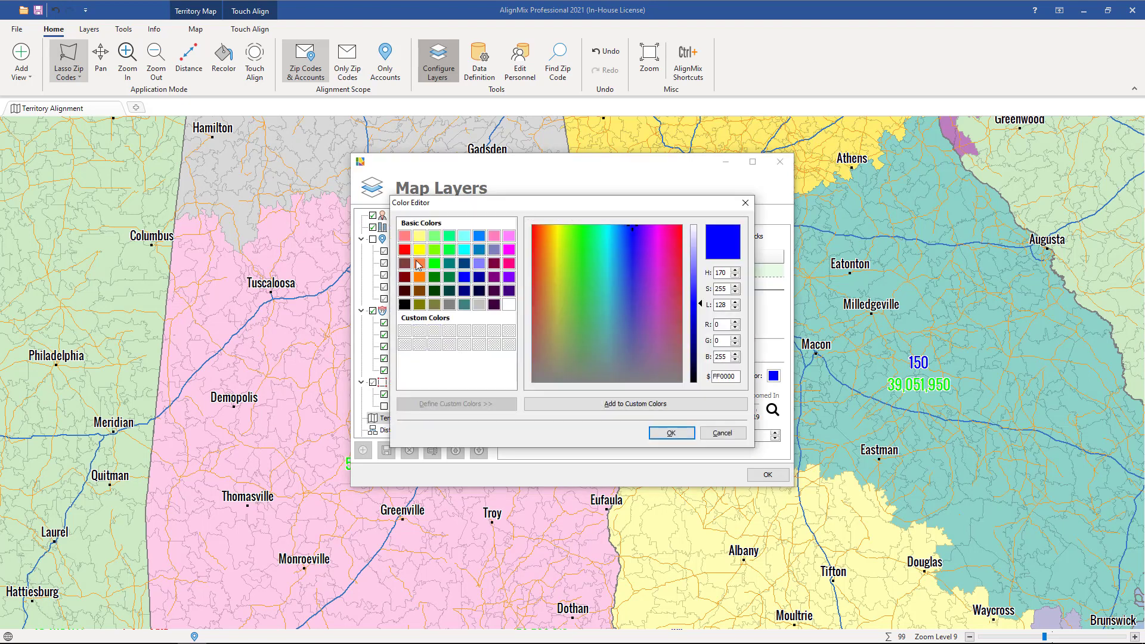
{"action": "left_click", "coordinate": [405, 251]}
{"action": "left_click", "coordinate": [671, 433]}
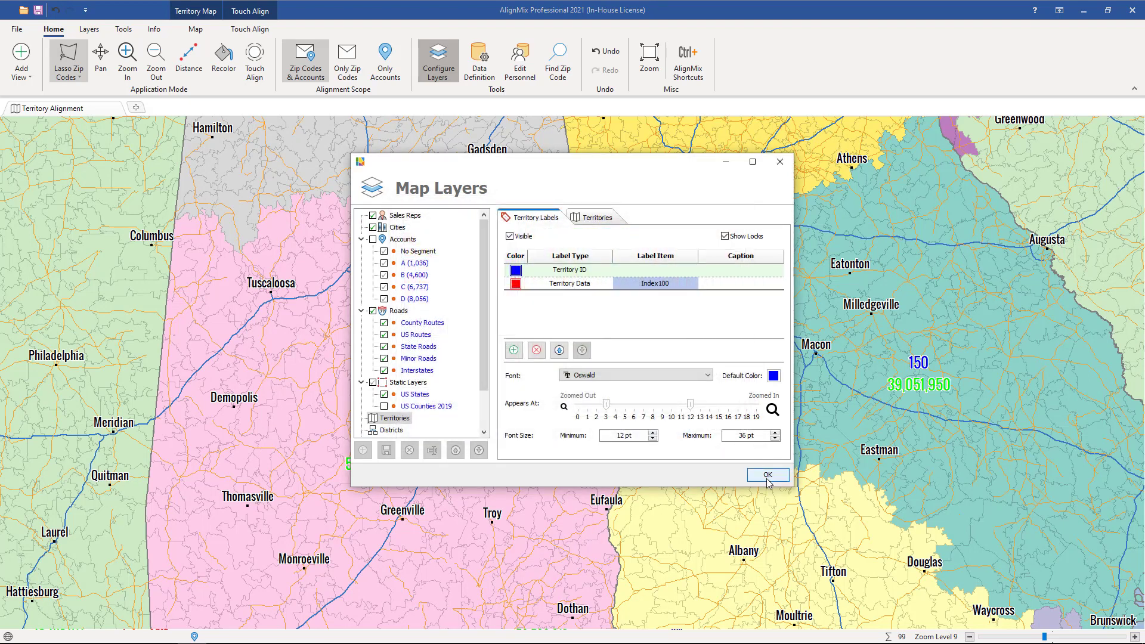
{"action": "left_click", "coordinate": [767, 474]}
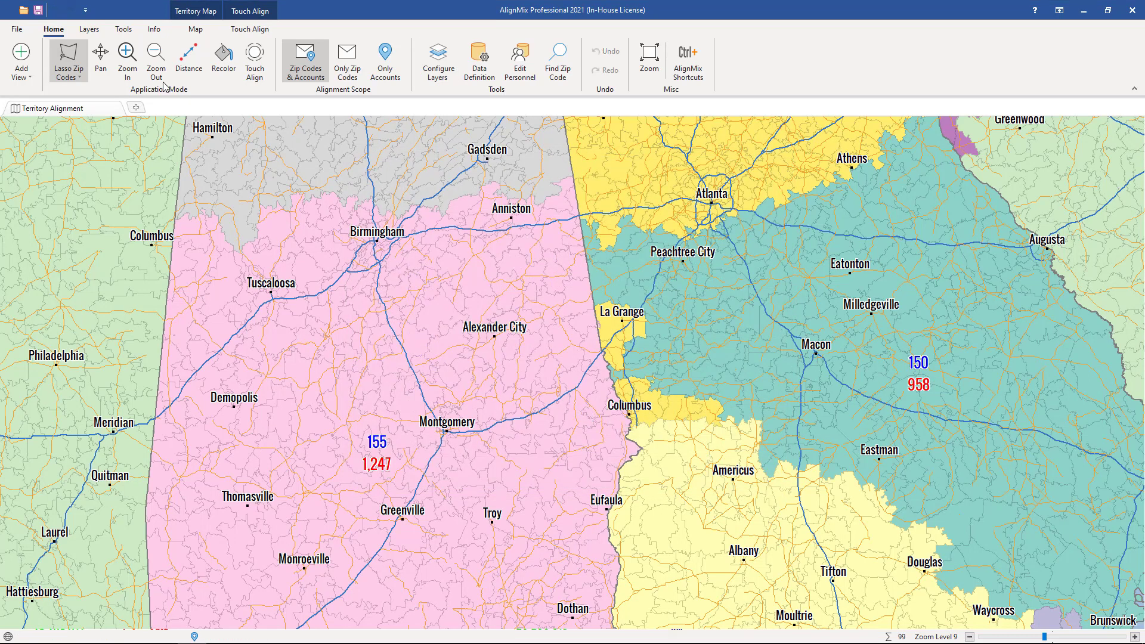
Reassign the zip codes around Birmingham from territory 155 to territory 306 with Touch Align
{"action": "left_click", "coordinate": [101, 56]}
{"action": "left_click_drag", "start_coordinate": [447, 471], "coordinate": [473, 391]}
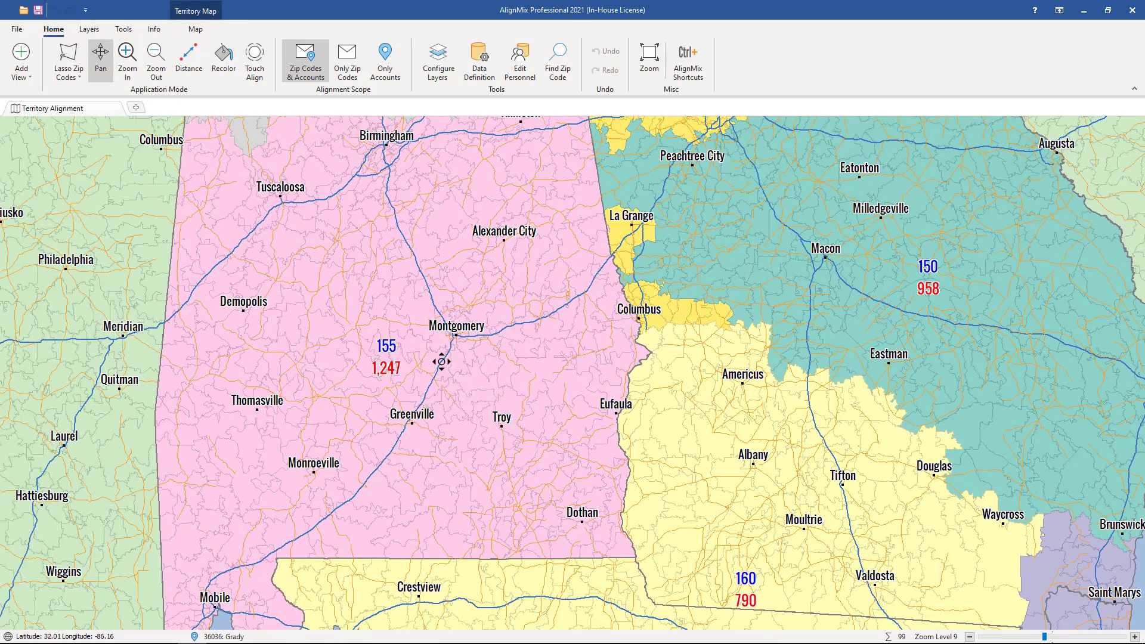
{"action": "left_click_drag", "start_coordinate": [452, 320], "coordinate": [576, 365]}
{"action": "scroll", "coordinate": [577, 366], "scroll_direction": "down", "scroll_amount": 1}
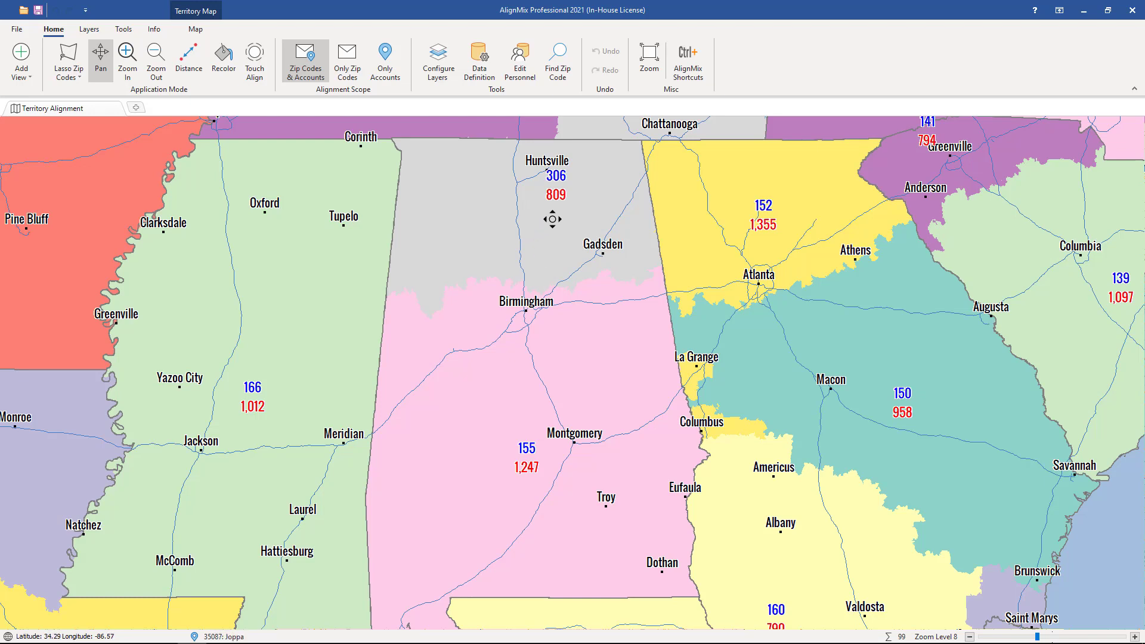
{"action": "left_click", "coordinate": [255, 59]}
{"action": "mouse_move", "coordinate": [437, 204]}
{"action": "left_mouse_down"}
{"action": "mouse_move", "coordinate": [444, 222]}
{"action": "mouse_move", "coordinate": [427, 269]}
{"action": "mouse_move", "coordinate": [533, 275]}
{"action": "left_mouse_up"}
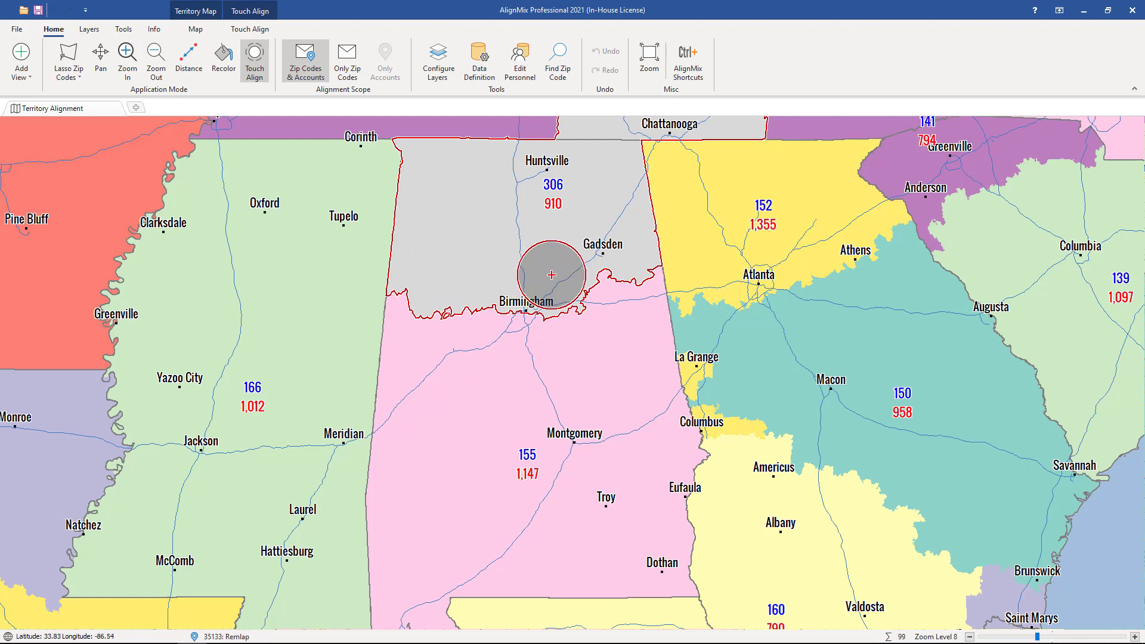
{"action": "left_click_drag", "start_coordinate": [551, 275], "coordinate": [544, 276]}
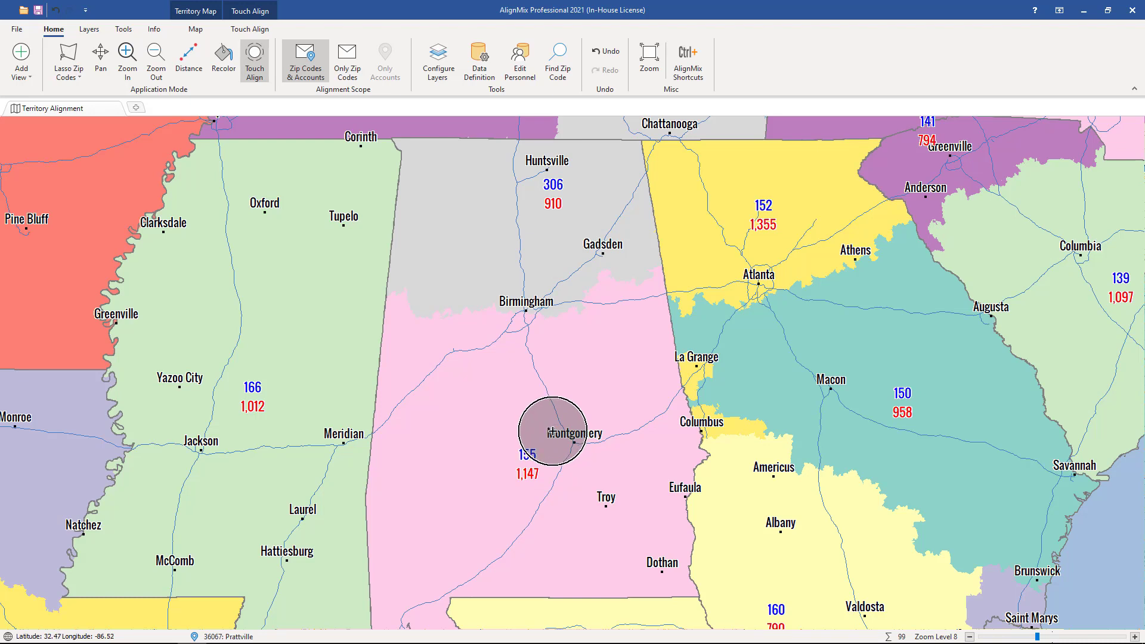
Add an Over & Under thematic map of the territories in a new view, showing the whole country
{"action": "left_click", "coordinate": [137, 110]}
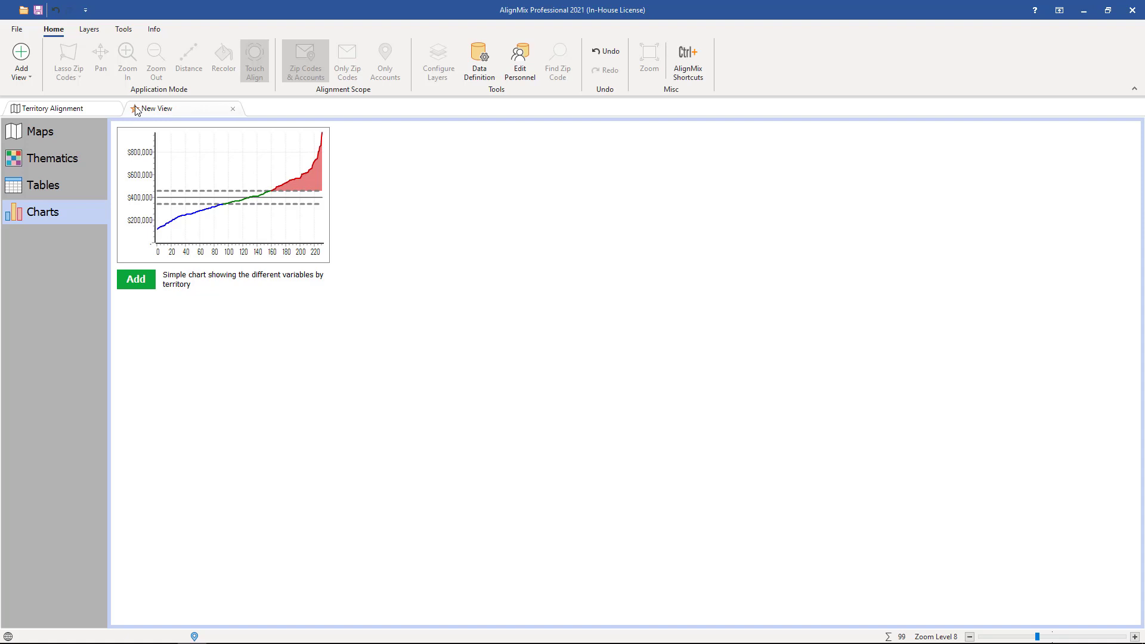
{"action": "left_click", "coordinate": [65, 155]}
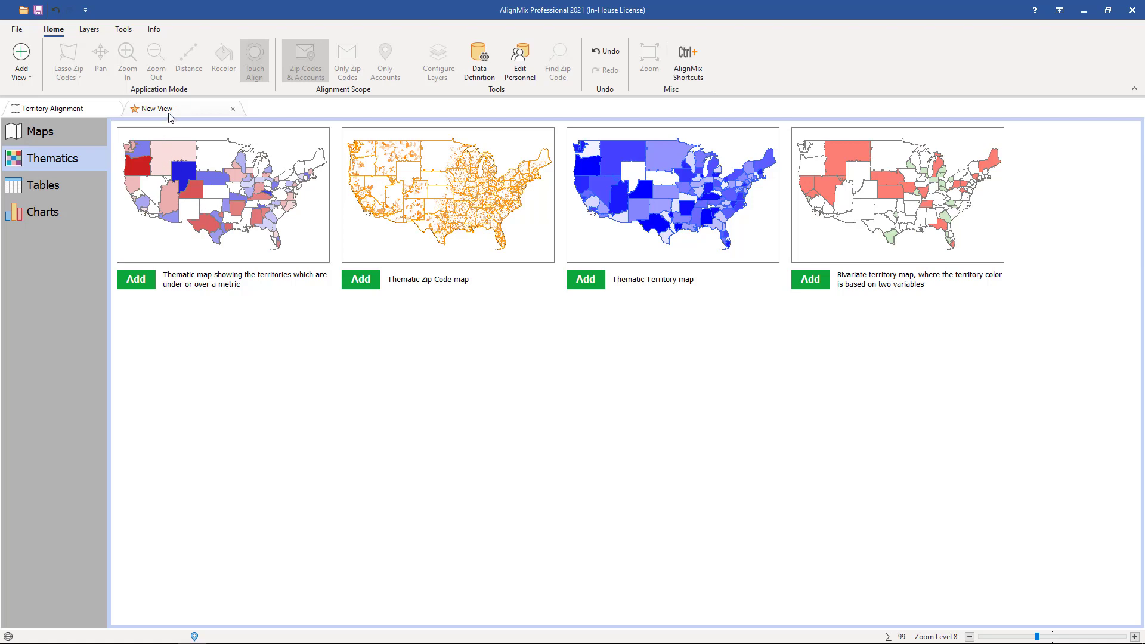
{"action": "left_click", "coordinate": [214, 200]}
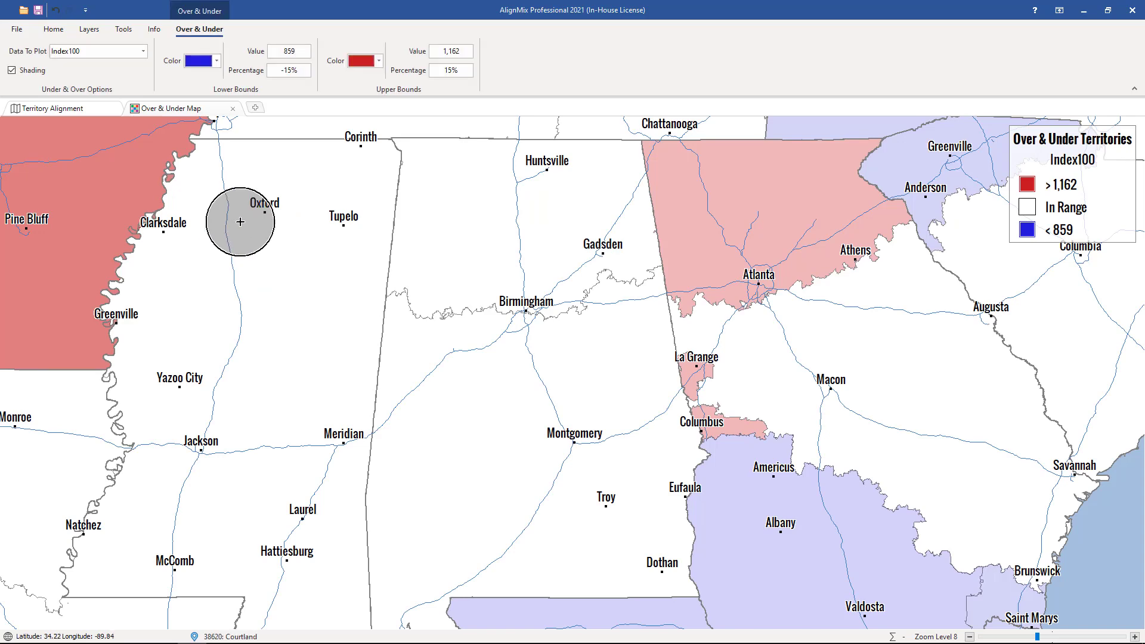
{"action": "scroll", "coordinate": [340, 247], "scroll_direction": "down", "scroll_amount": 2}
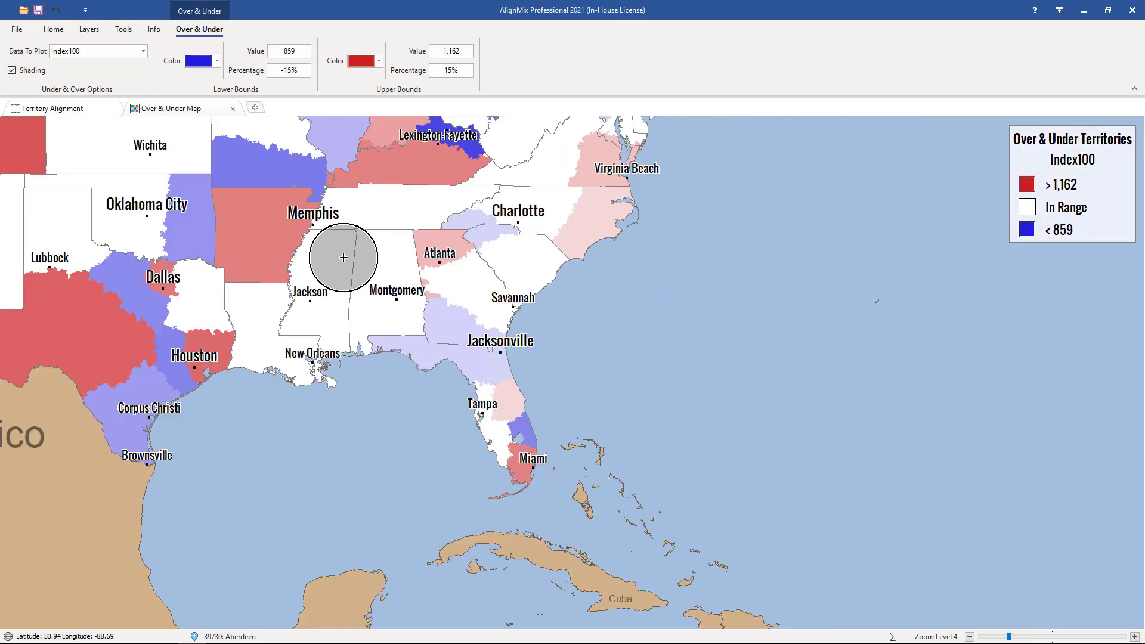
{"action": "left_click", "coordinate": [53, 29]}
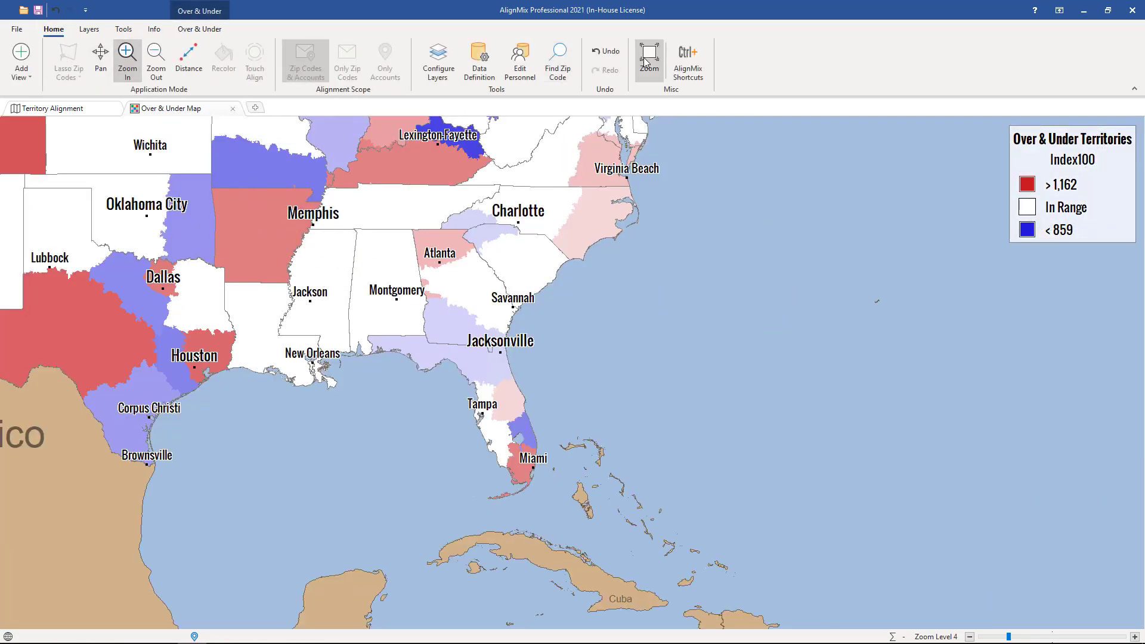
{"action": "left_click", "coordinate": [649, 60]}
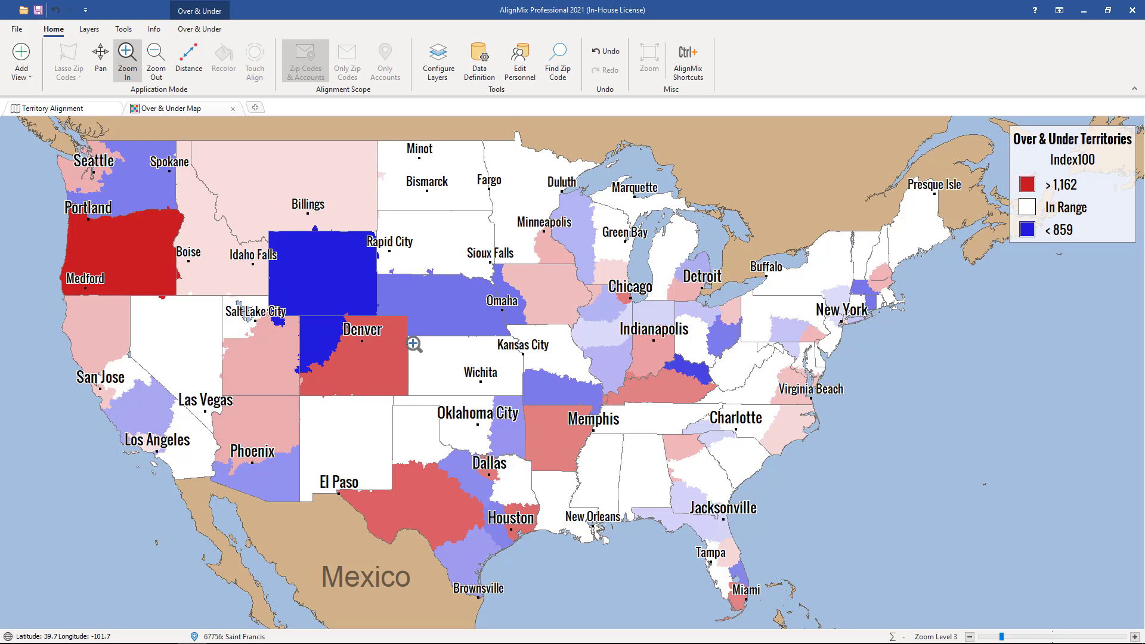
Add a simple territory chart in a new view
{"action": "left_click", "coordinate": [255, 108]}
{"action": "left_click", "coordinate": [68, 213]}
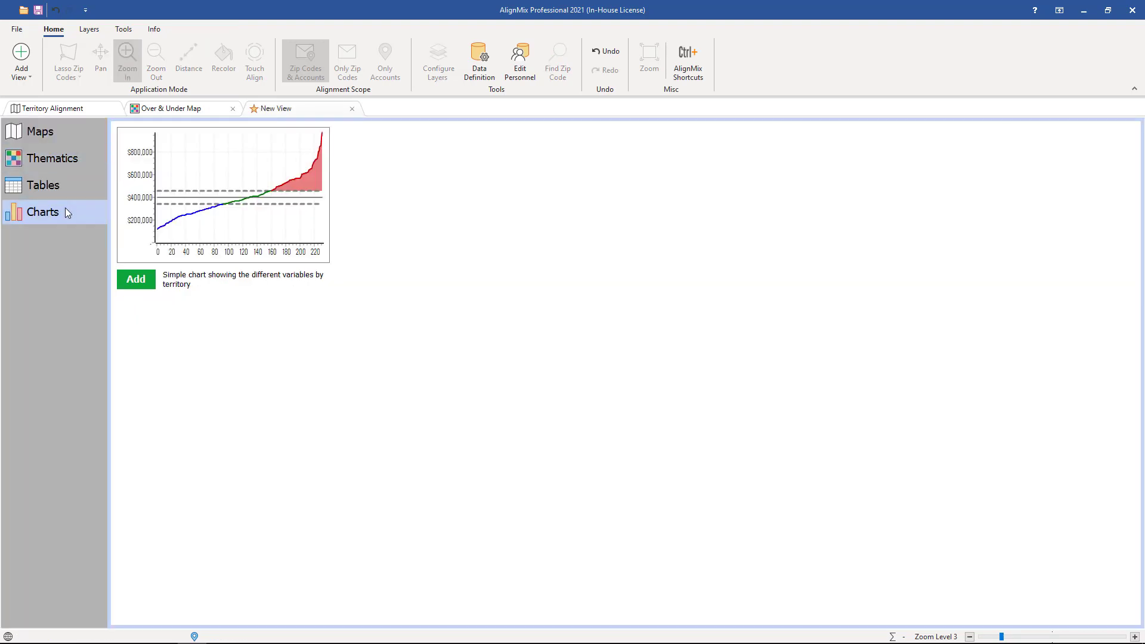
{"action": "left_click", "coordinate": [212, 210]}
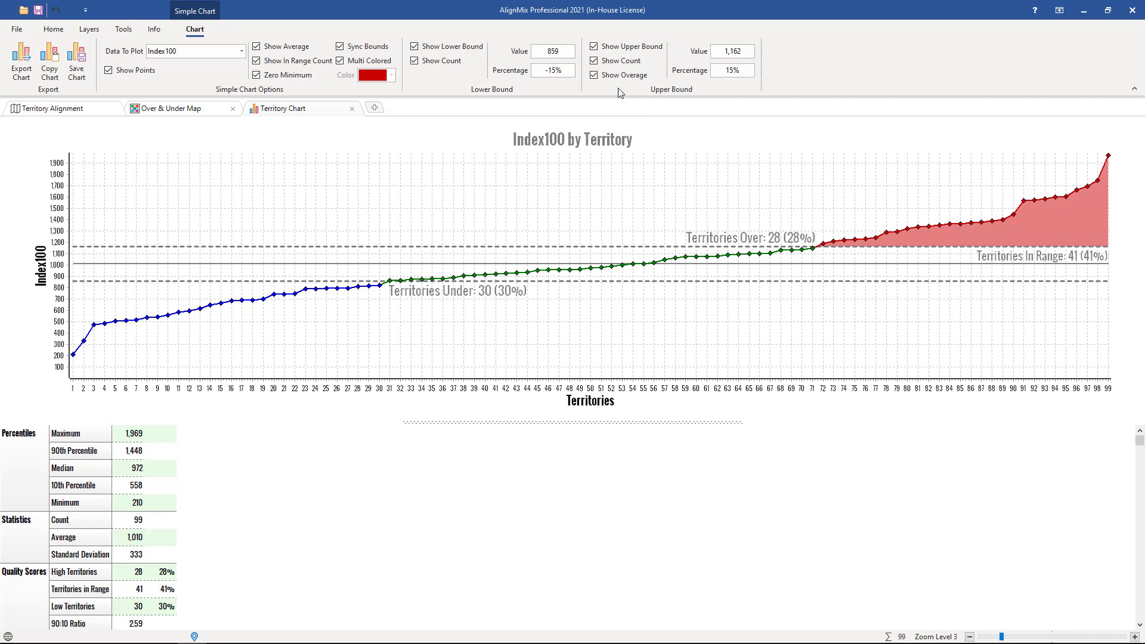
Examine the chart's lower and upper bound percentage settings and switch back to the Territory Alignment view
{"action": "left_click", "coordinate": [557, 71]}
{"action": "left_click", "coordinate": [553, 70]}
{"action": "left_click", "coordinate": [594, 77]}
{"action": "left_click", "coordinate": [723, 70]}
{"action": "left_click", "coordinate": [68, 110]}
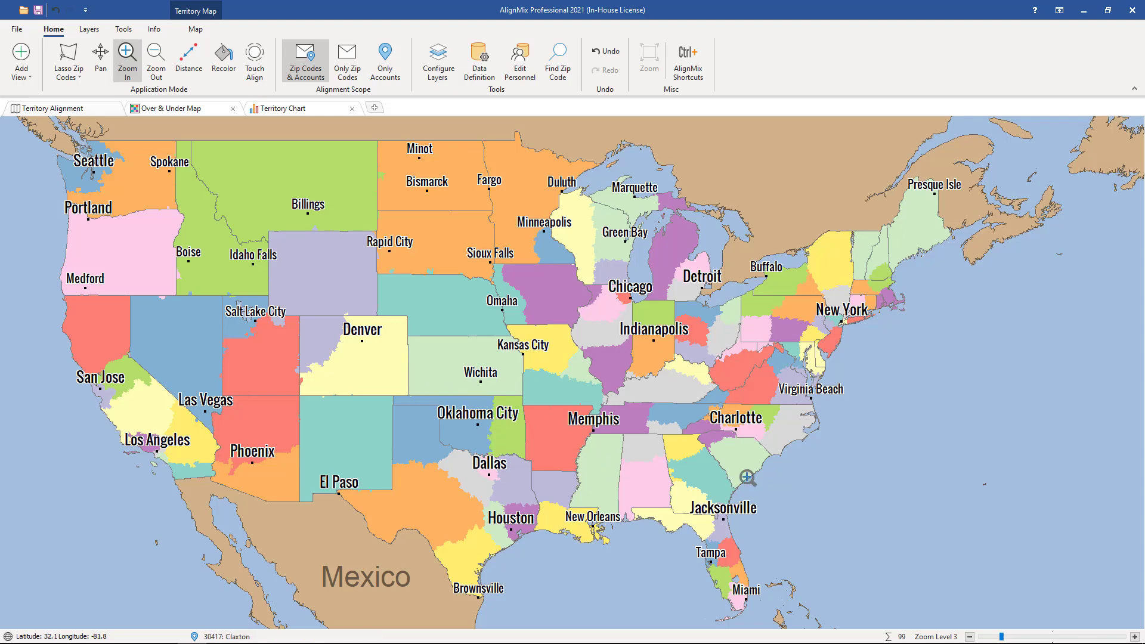
Use Touch Align to reassign the zip codes east of Hartford from territory 105 to territory 106
{"action": "left_click", "coordinate": [836, 311]}
{"action": "left_click", "coordinate": [846, 319]}
{"action": "left_click", "coordinate": [856, 318]}
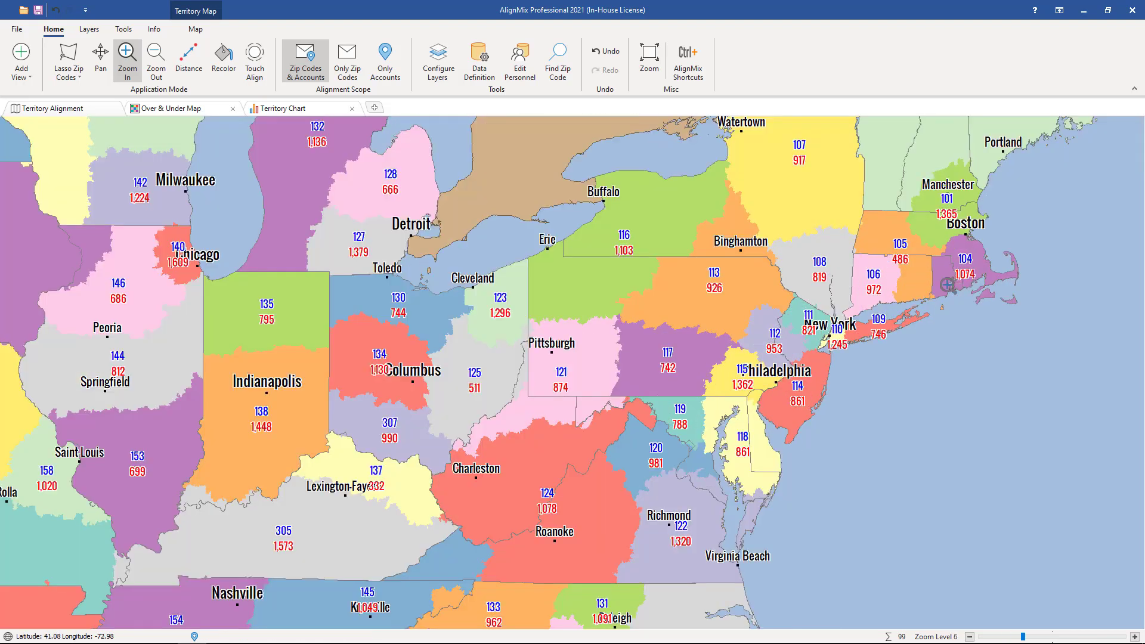
{"action": "left_click", "coordinate": [996, 192]}
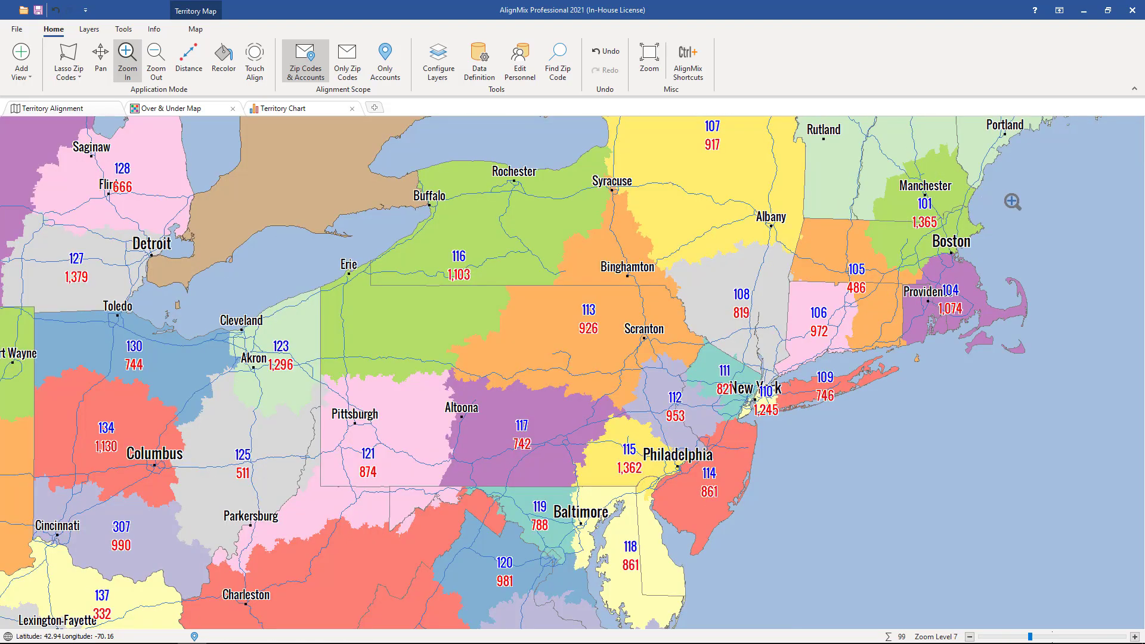
{"action": "left_click", "coordinate": [1012, 201]}
{"action": "left_click", "coordinate": [987, 251]}
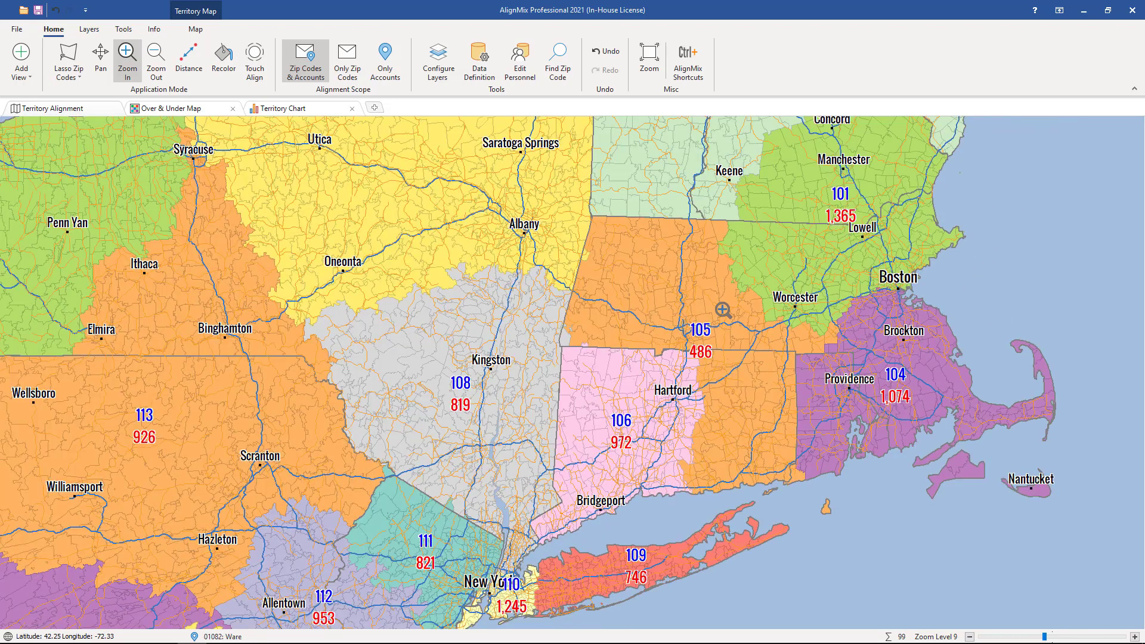
{"action": "left_click", "coordinate": [257, 72]}
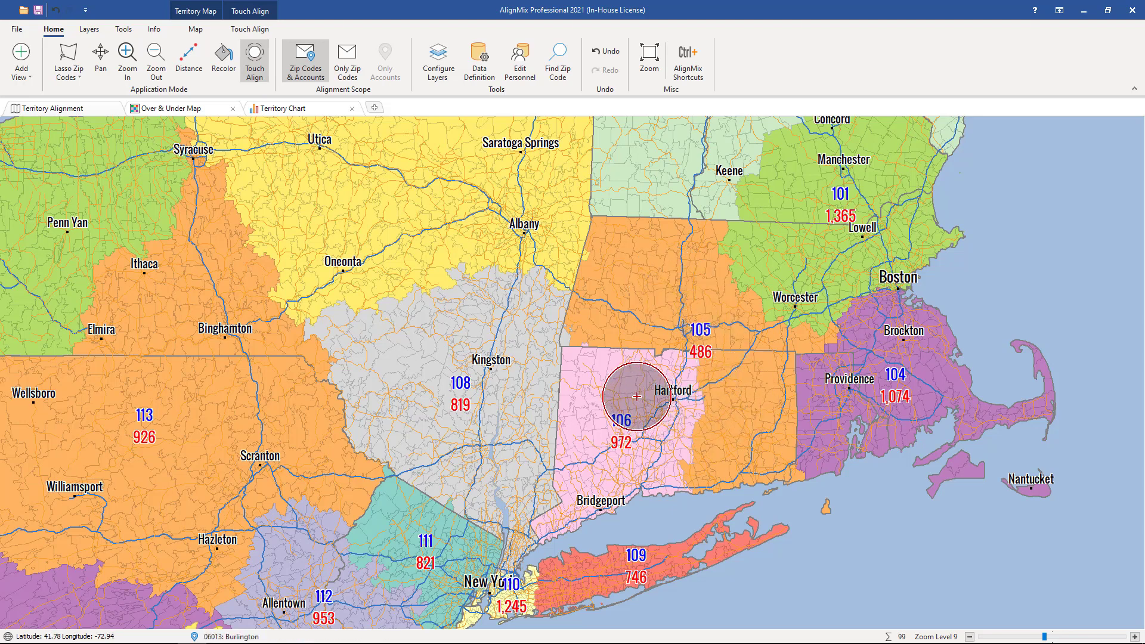
{"action": "left_click", "coordinate": [638, 396]}
{"action": "mouse_move", "coordinate": [638, 397]}
{"action": "left_mouse_down"}
{"action": "mouse_move", "coordinate": [685, 465]}
{"action": "mouse_move", "coordinate": [746, 465]}
{"action": "mouse_move", "coordinate": [761, 453]}
{"action": "mouse_move", "coordinate": [754, 438]}
{"action": "left_mouse_up"}
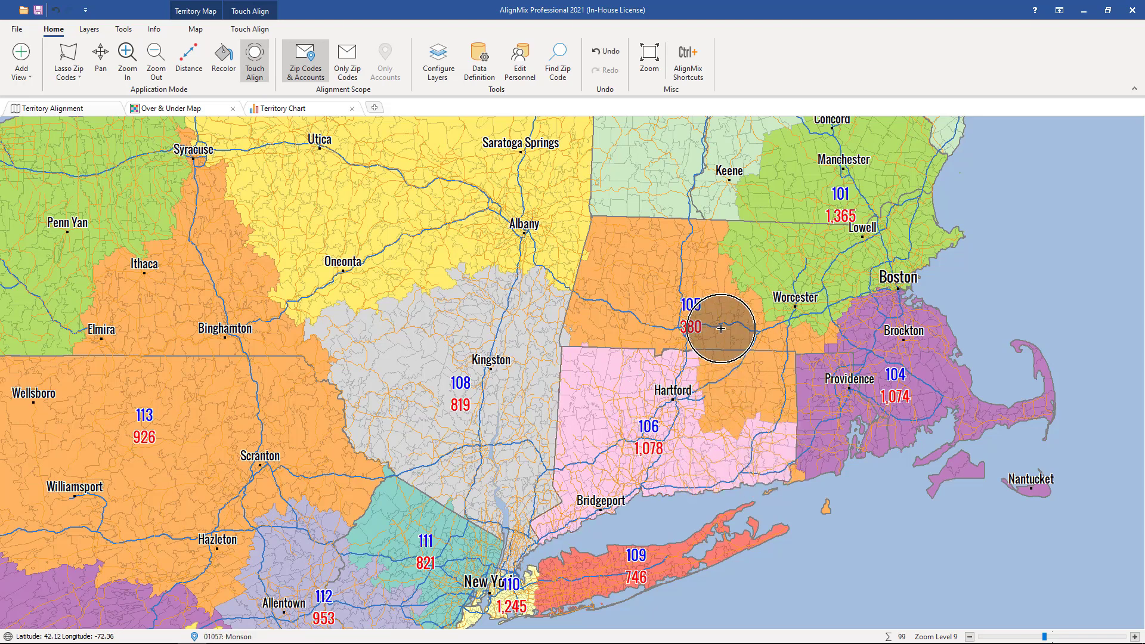
Extend territory 105 east around Worcester with Touch Align, taking zip codes from territories 101 and 104
{"action": "mouse_move", "coordinate": [681, 297]}
{"action": "left_mouse_down"}
{"action": "mouse_move", "coordinate": [672, 276]}
{"action": "mouse_move", "coordinate": [761, 242]}
{"action": "mouse_move", "coordinate": [764, 288]}
{"action": "mouse_move", "coordinate": [743, 345]}
{"action": "mouse_move", "coordinate": [593, 350]}
{"action": "mouse_move", "coordinate": [712, 333]}
{"action": "mouse_move", "coordinate": [793, 256]}
{"action": "mouse_move", "coordinate": [800, 315]}
{"action": "mouse_move", "coordinate": [804, 256]}
{"action": "mouse_move", "coordinate": [819, 259]}
{"action": "mouse_move", "coordinate": [831, 322]}
{"action": "mouse_move", "coordinate": [775, 331]}
{"action": "left_mouse_up"}
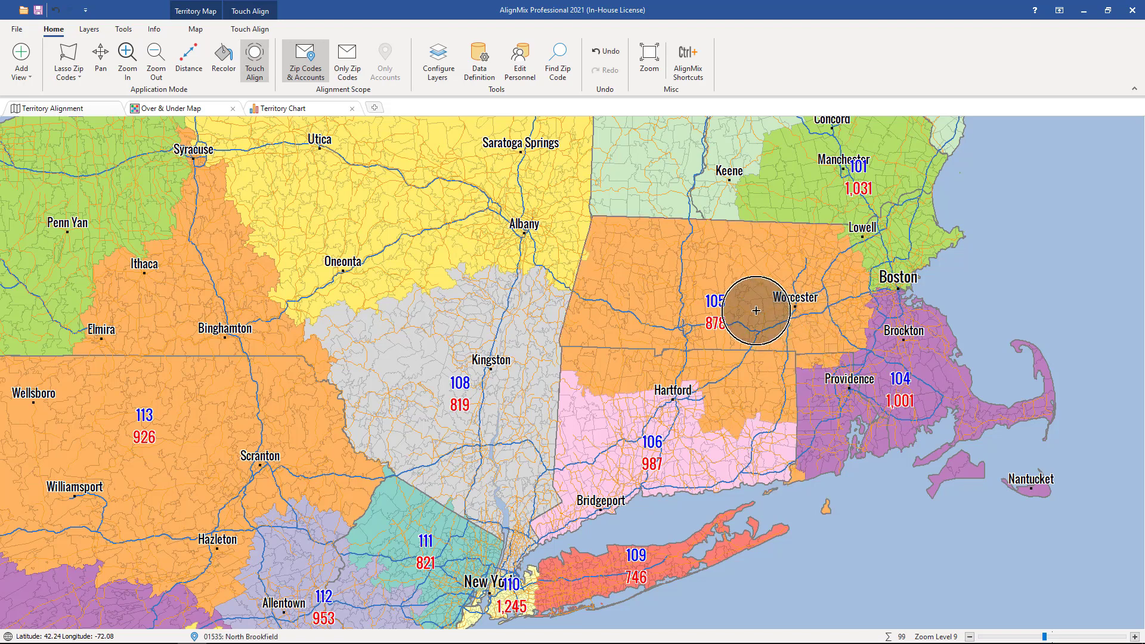
{"action": "left_click_drag", "start_coordinate": [598, 258], "coordinate": [716, 298]}
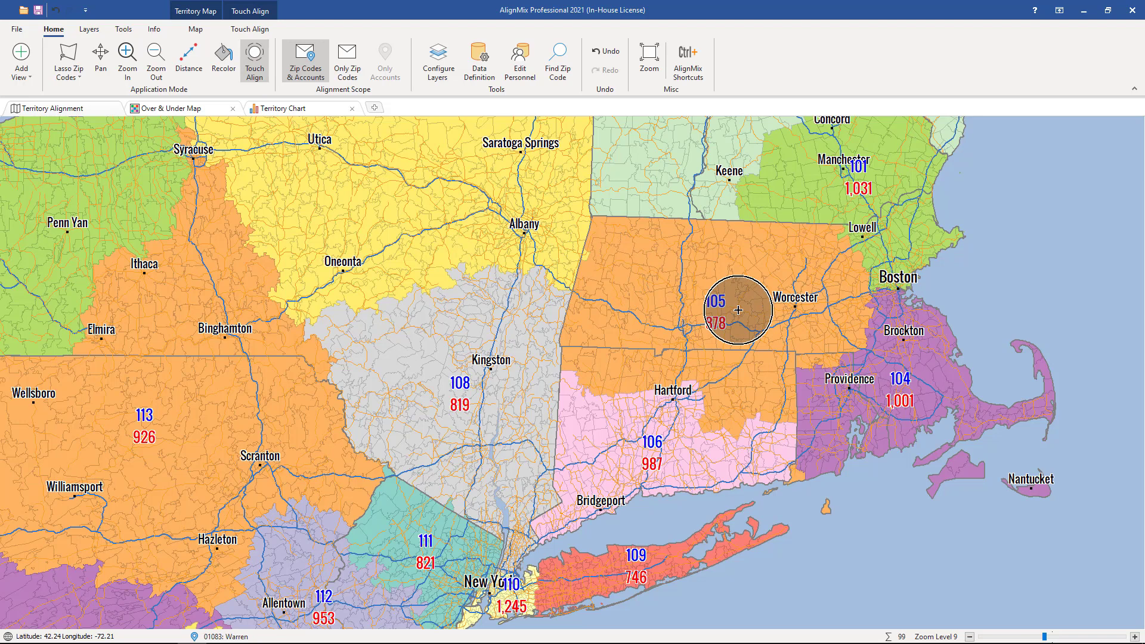